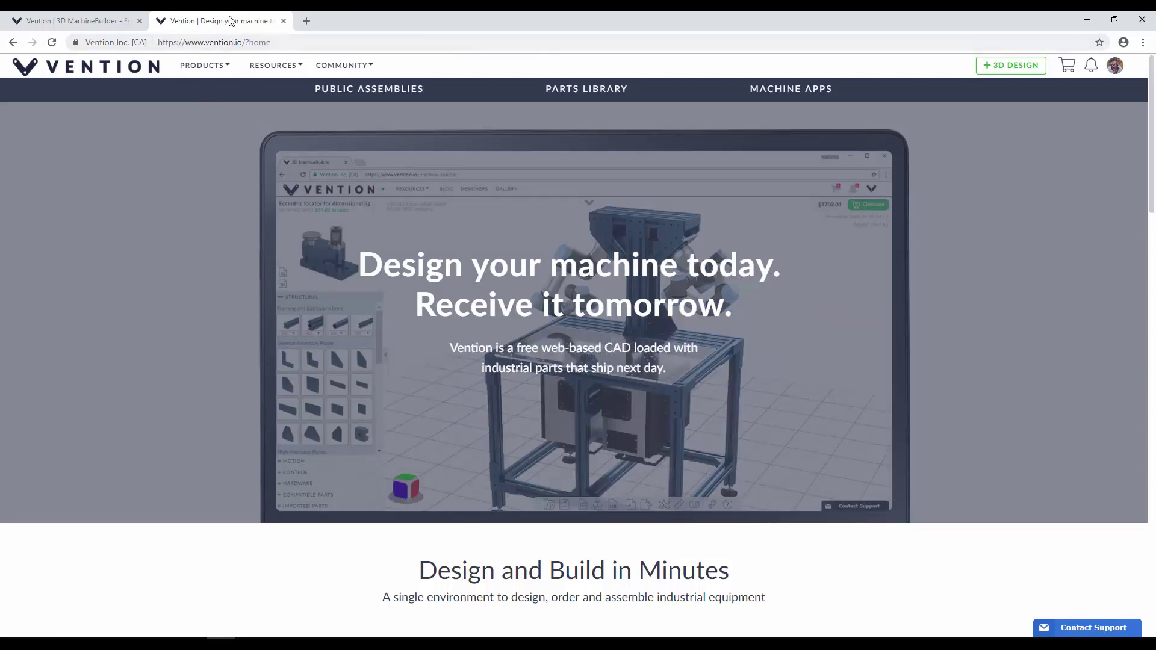
- Switch to the 3D MachineBuilder workspace and centre the UR5e and 10e POC Cart in view
click(102, 21)
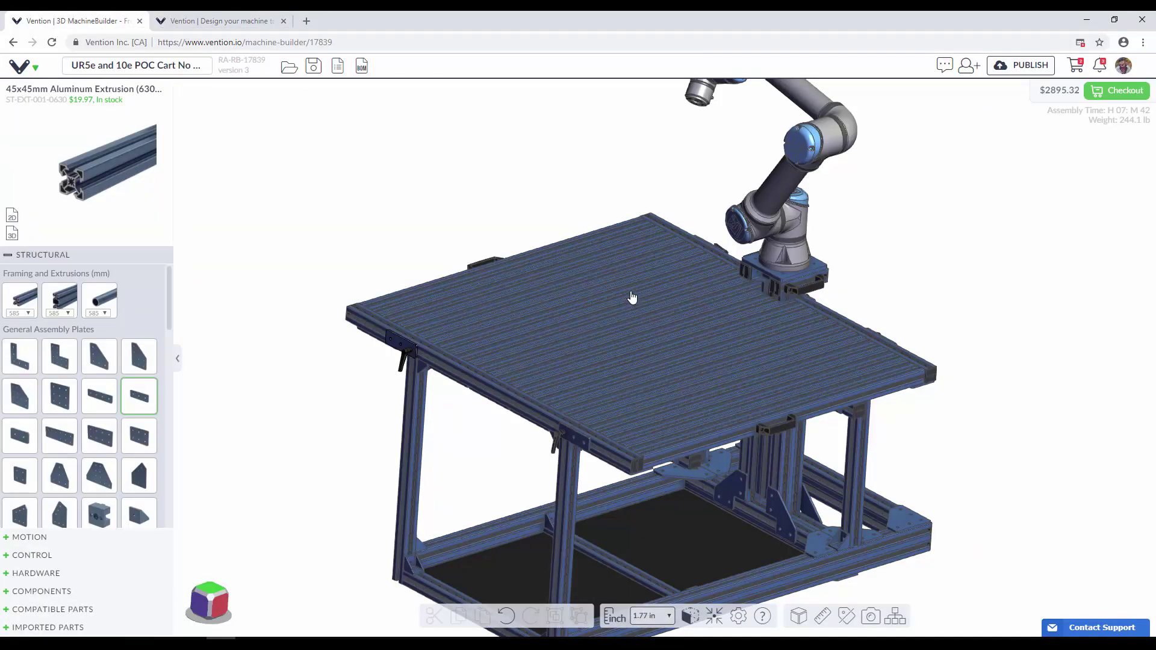
right_drag(632, 297, 582, 202)
right_drag(651, 233, 634, 340)
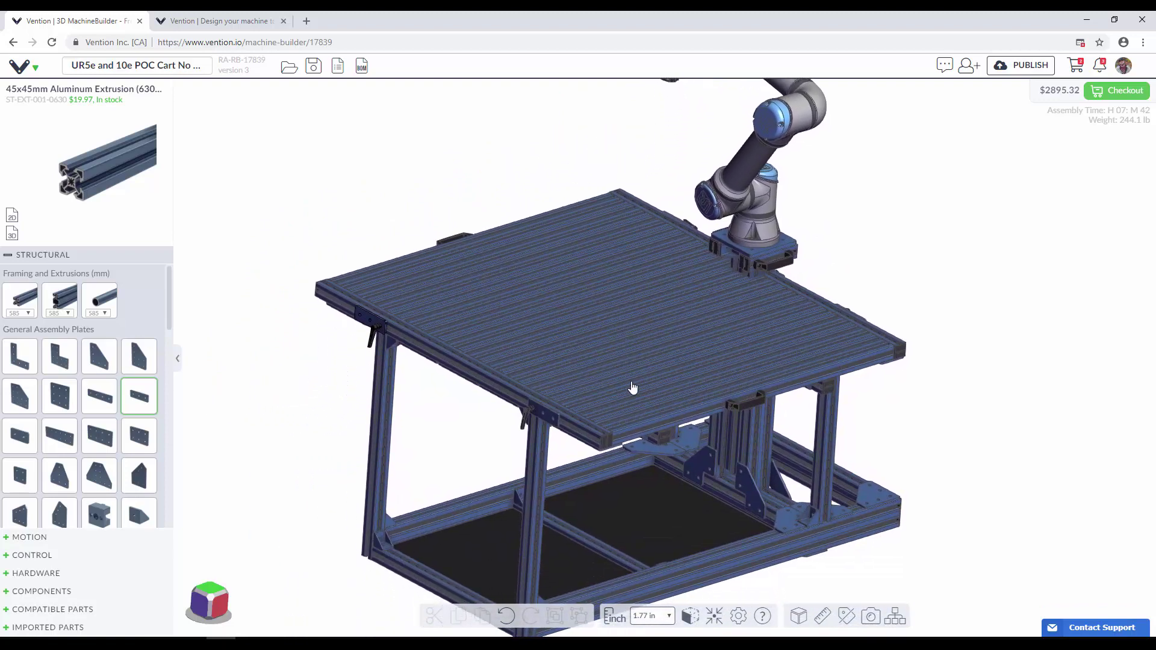
right_drag(637, 410, 632, 370)
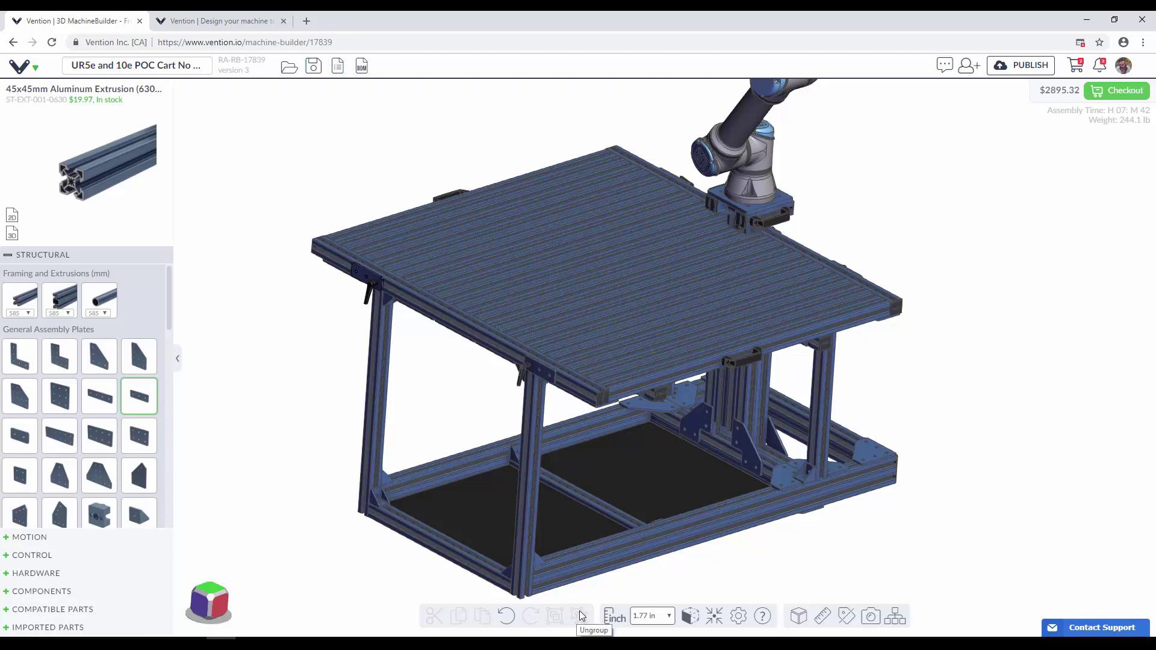
- Zoom in under the tabletop edge and group the side clamp plate with its lever handle
scroll(384, 311, up, 5)
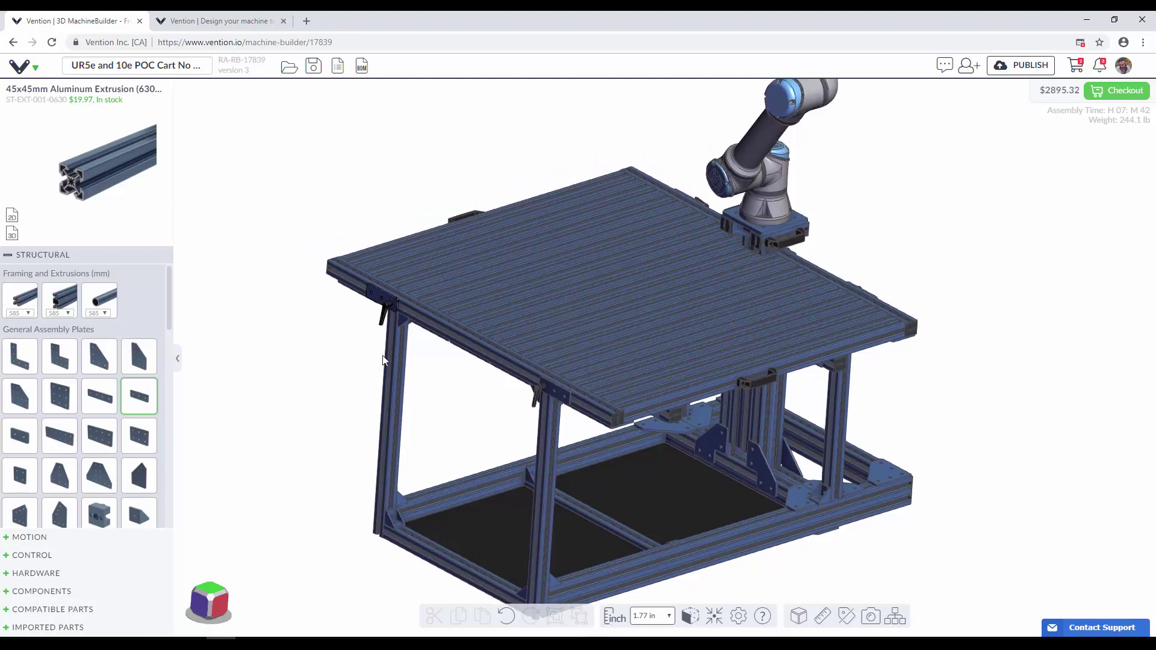
scroll(385, 312, up, 2)
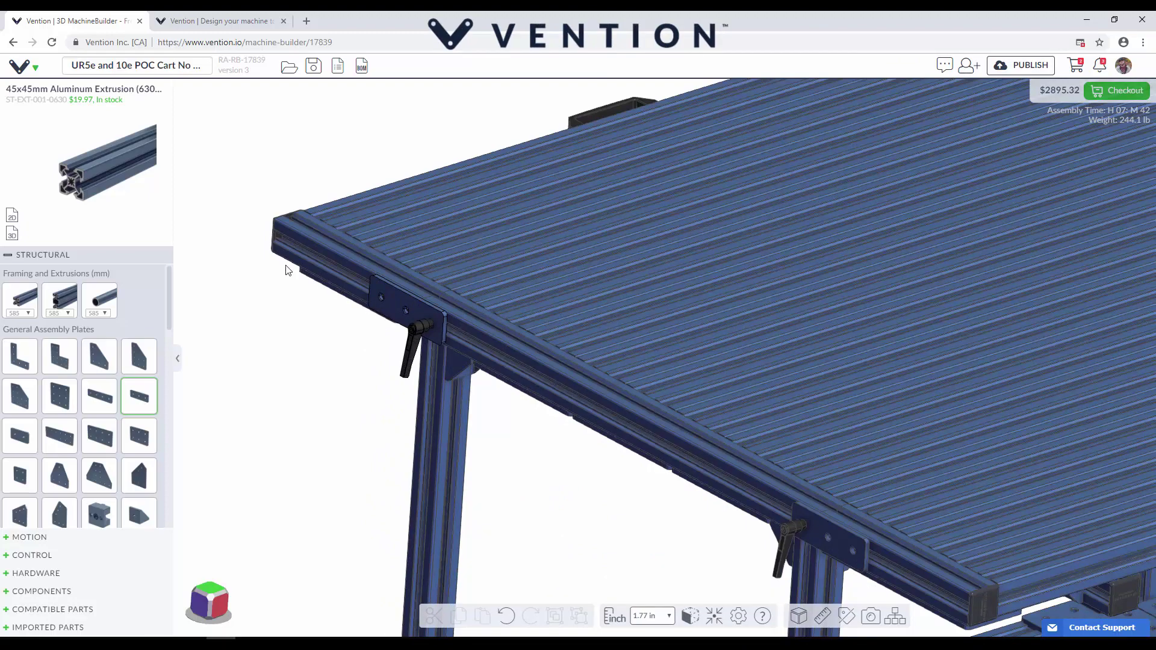
click(391, 297)
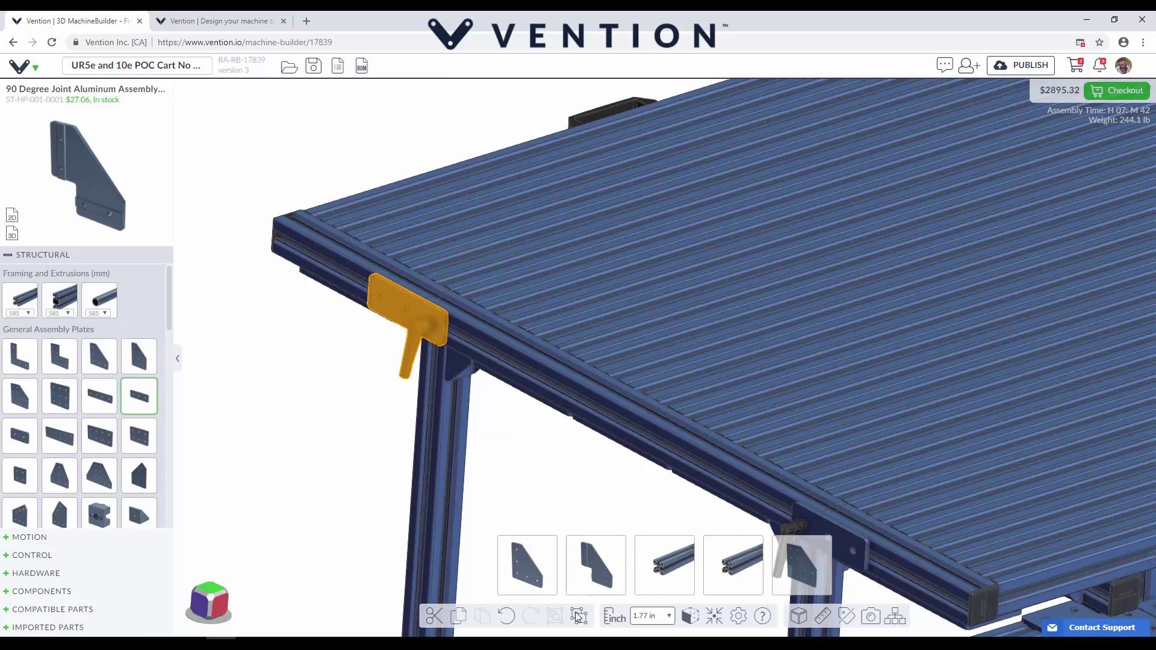
click(507, 438)
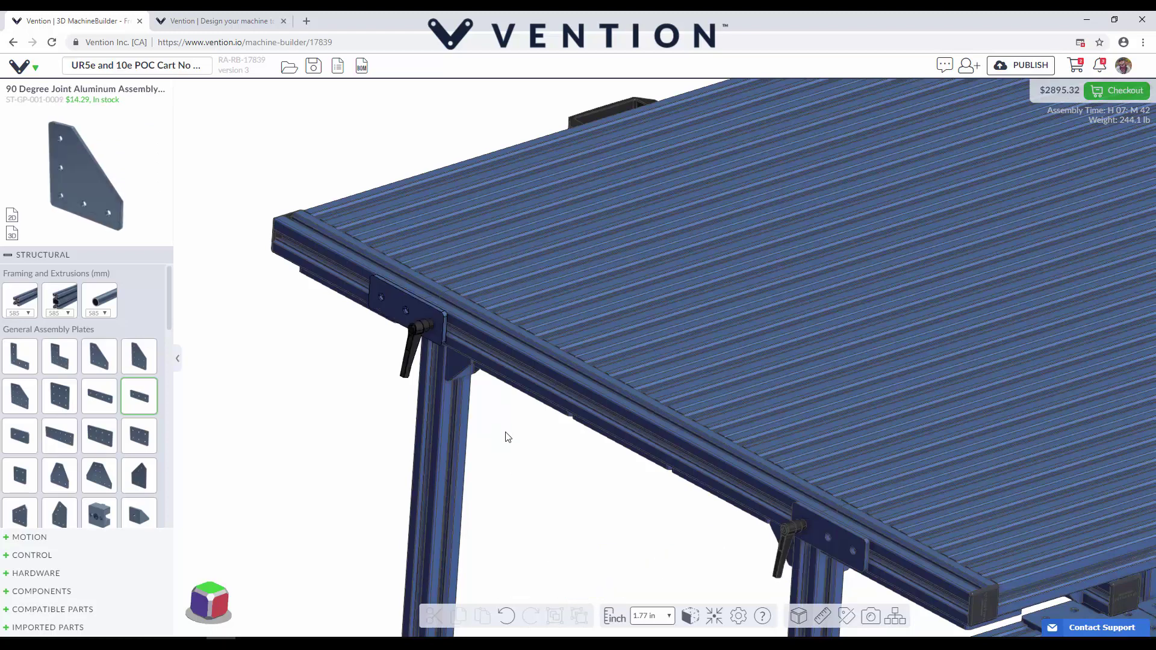
drag(607, 471, 461, 331)
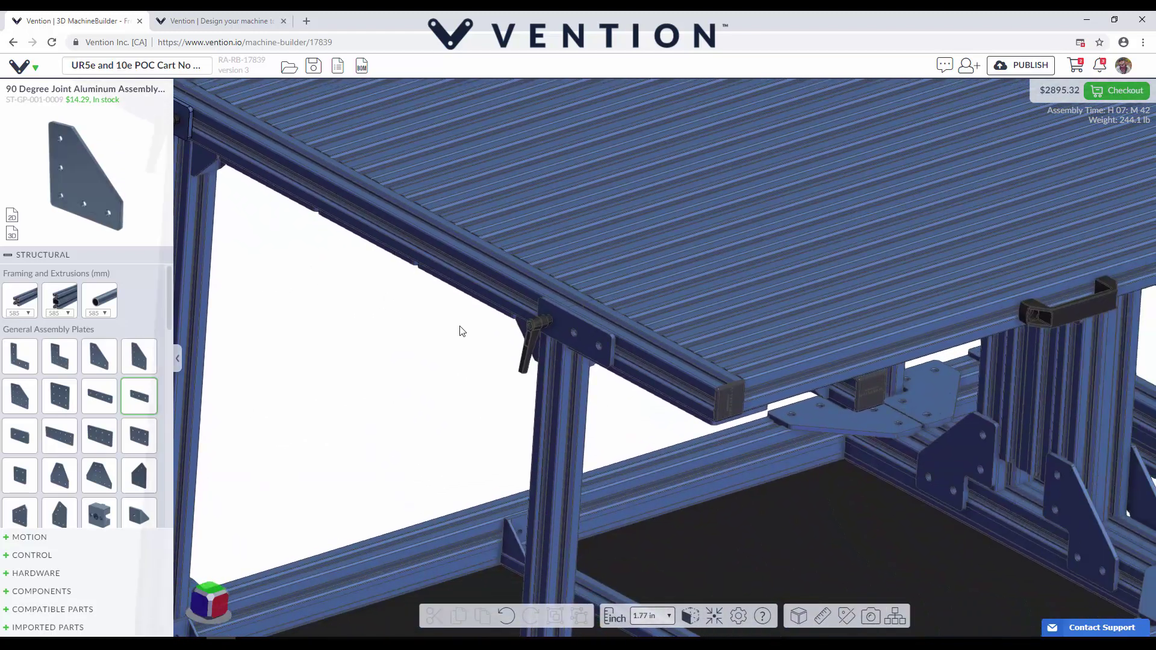
click(566, 331)
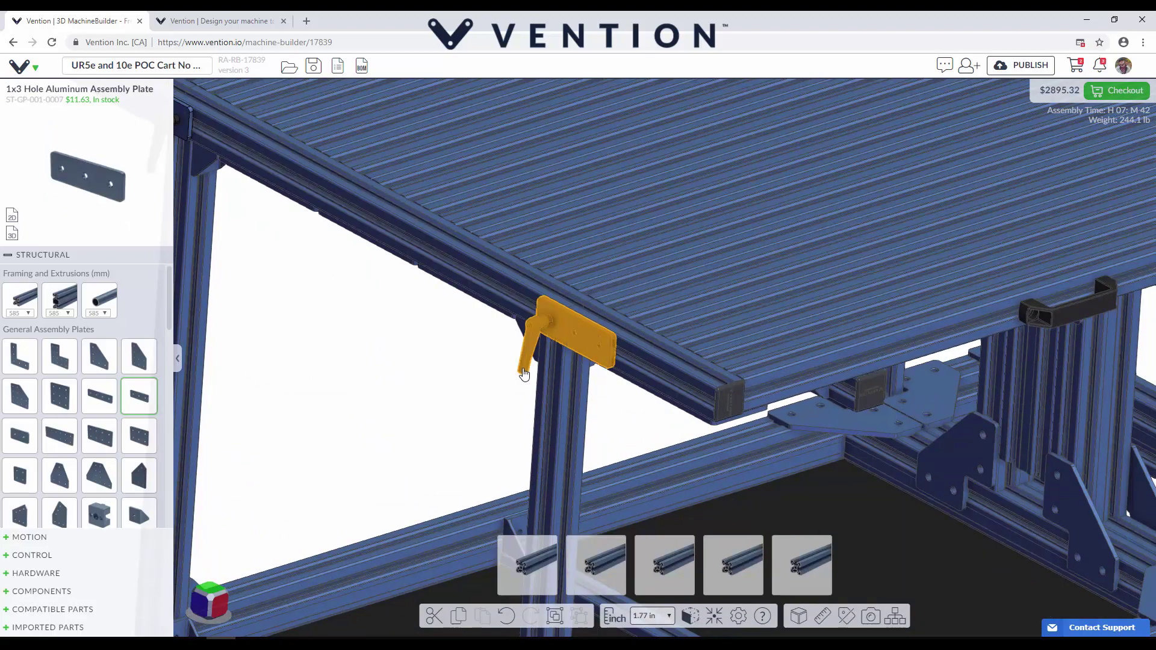
click(554, 616)
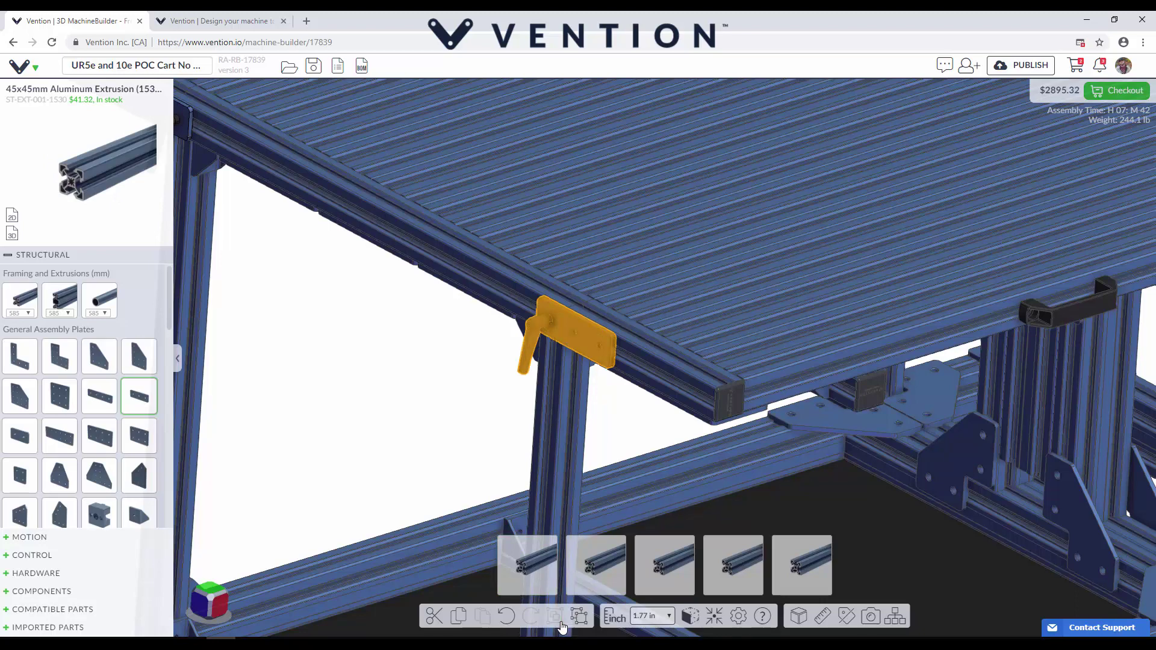
- Ungroup the plate and handle, then reselect both parts and group them again
click(467, 366)
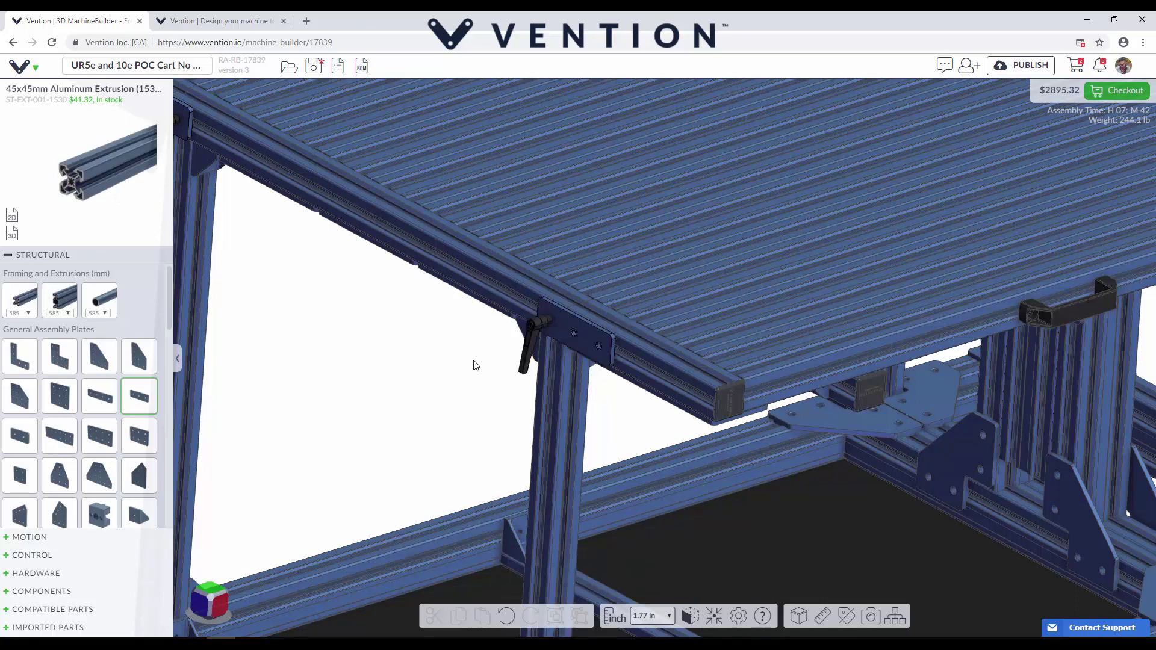
click(559, 339)
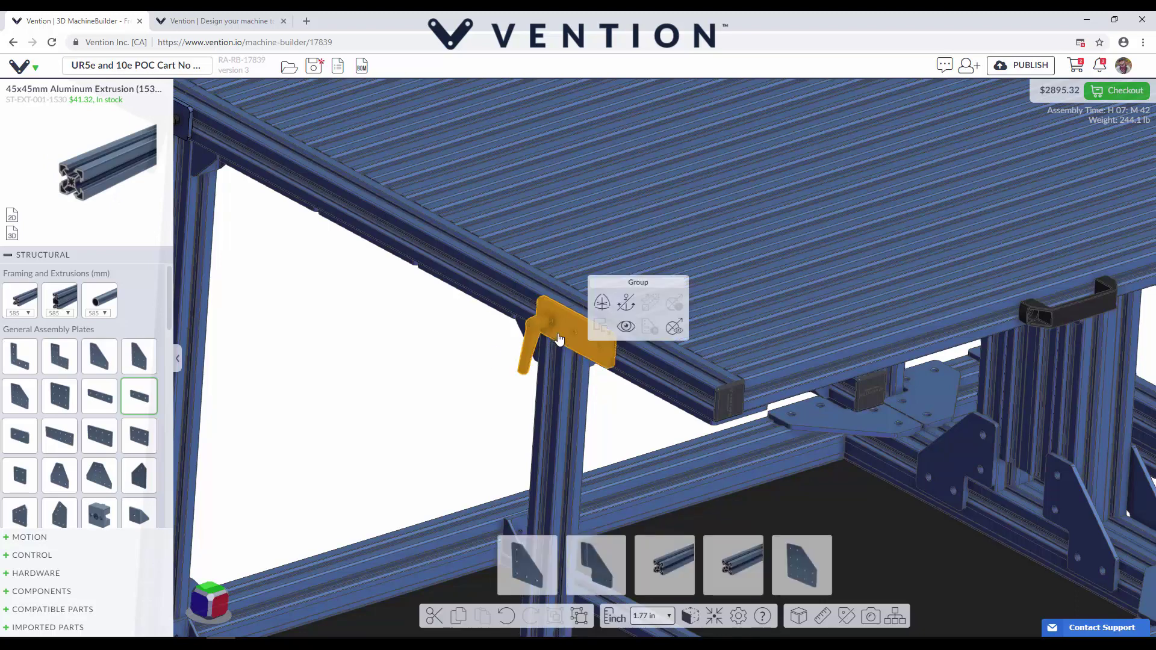
click(579, 618)
click(505, 372)
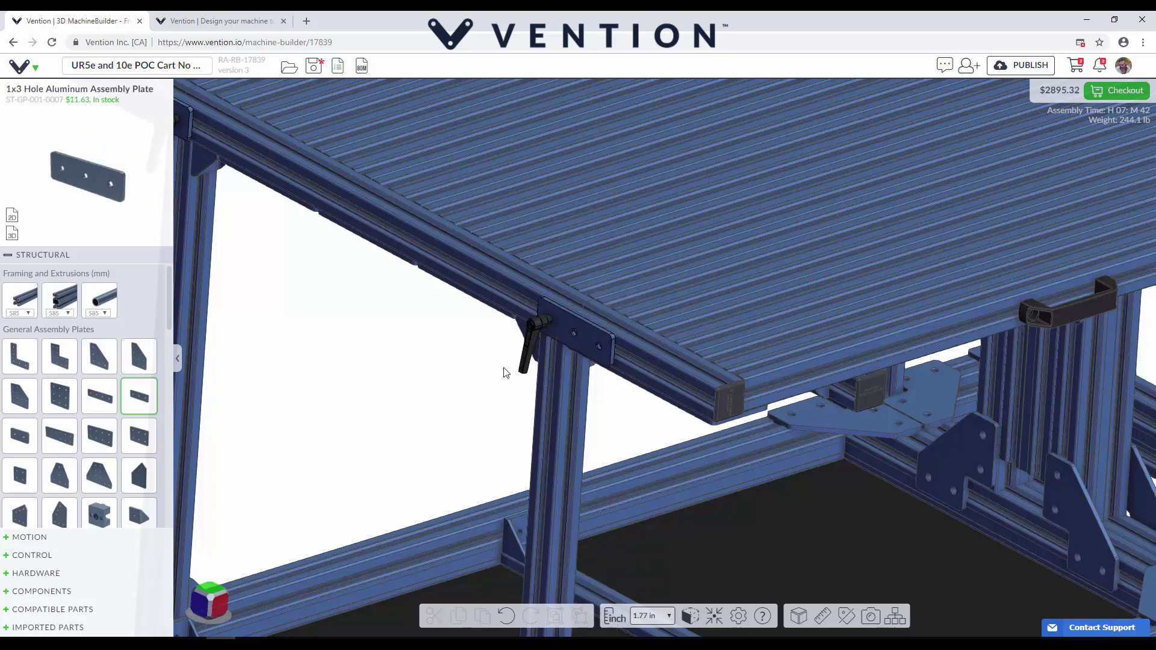
click(525, 369)
click(543, 309)
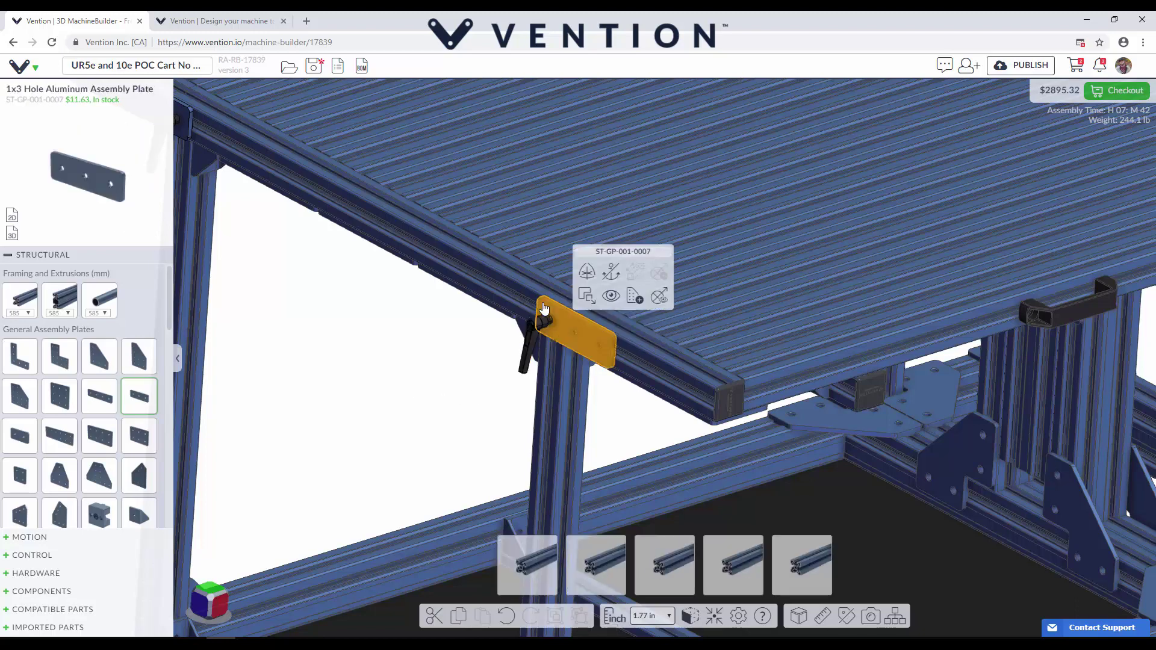
shift+click(523, 361)
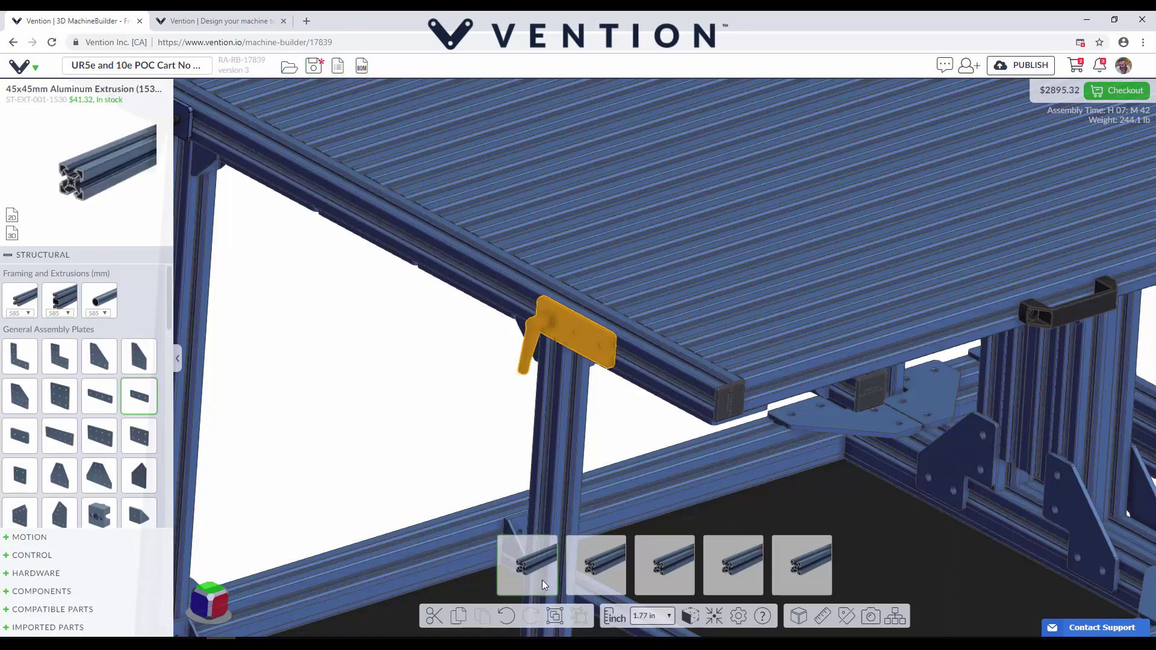
click(555, 616)
- Add a copy of the clamp and move it onto the cart frame, bringing the total to $2913.33
click(411, 382)
scroll(412, 382, down, 6)
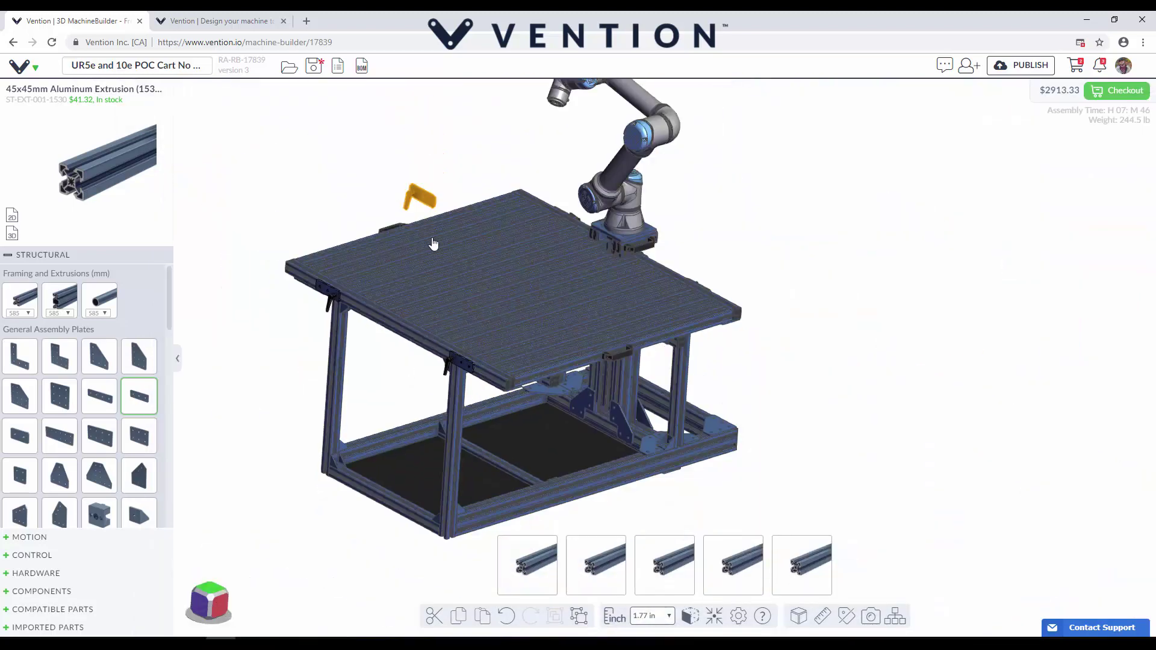
click(388, 176)
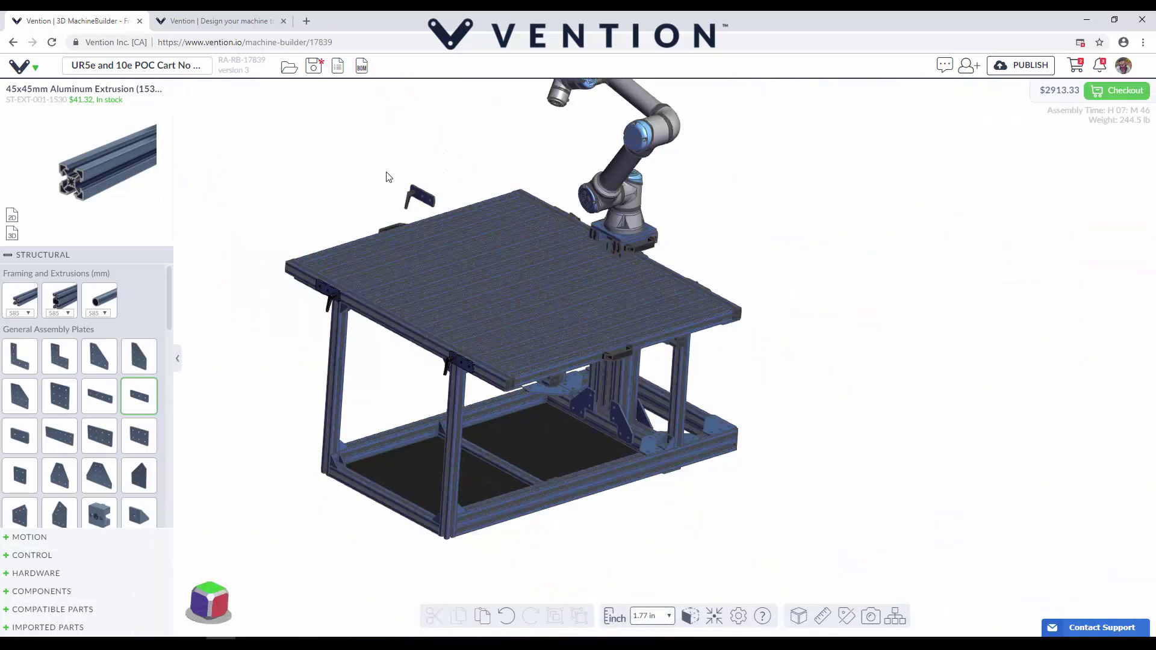
click(427, 205)
drag(429, 207, 378, 283)
scroll(384, 357, up, 5)
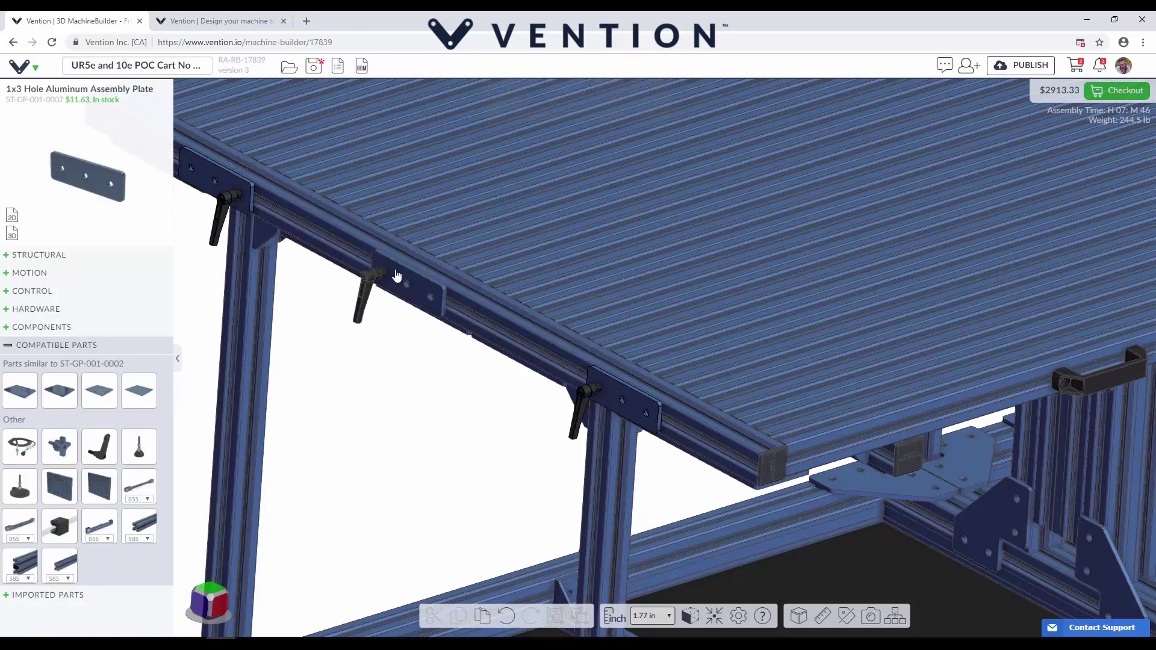
- Zoom in and slide the new clamp plate along the tabletop edge rail
scroll(397, 275, up, 3)
scroll(402, 284, up, 2)
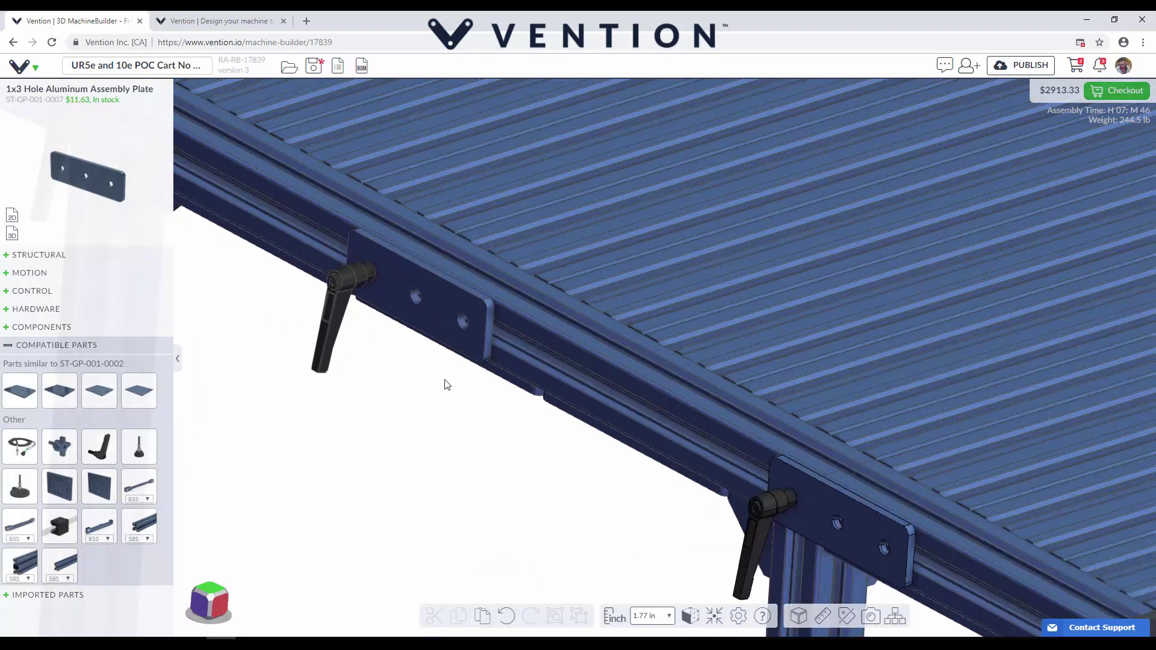
drag(445, 388, 389, 371)
click(387, 312)
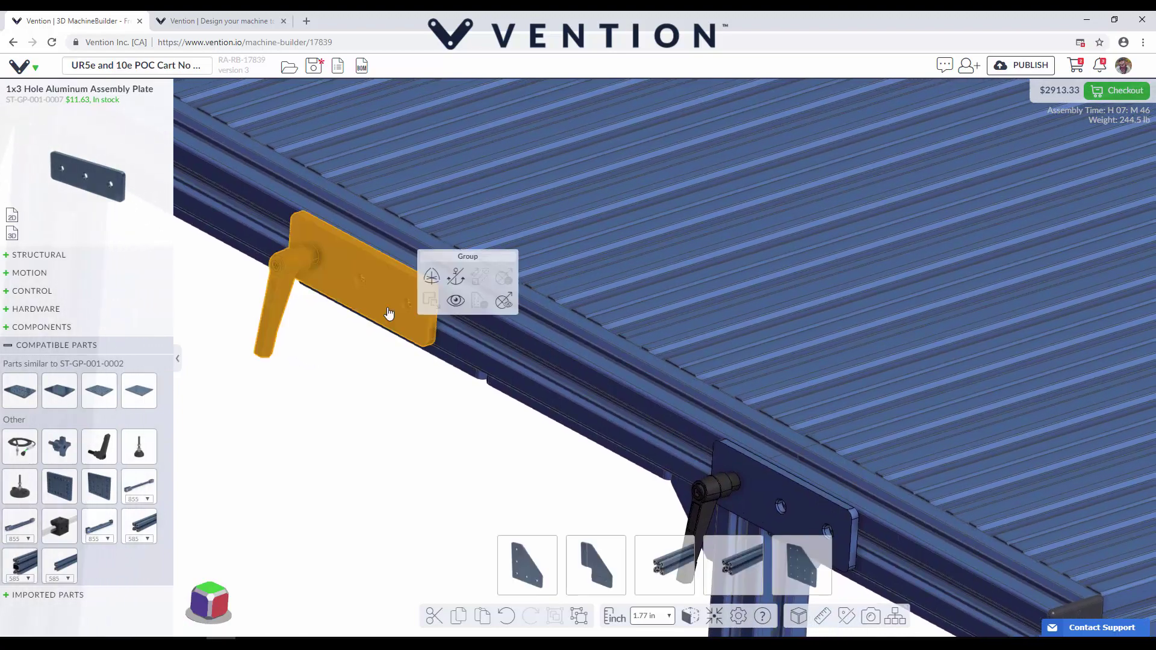
drag(387, 311, 268, 279)
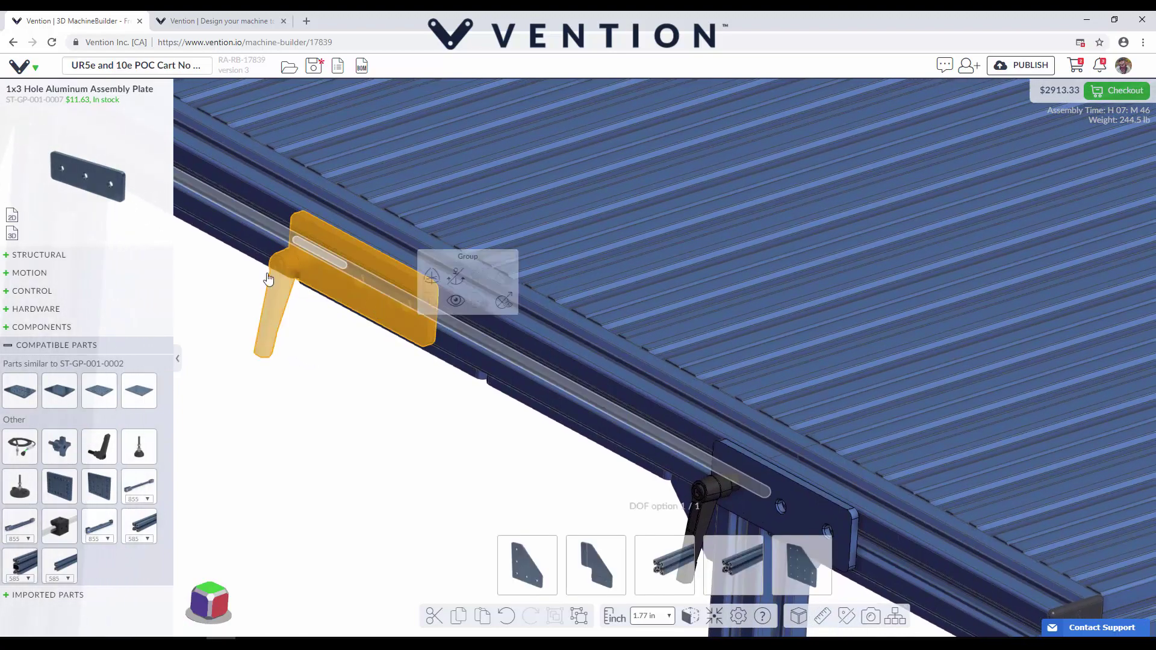
- Ungroup the clamp into a separate 1x3 plate and ratchet handle, then zoom out
click(582, 626)
click(393, 404)
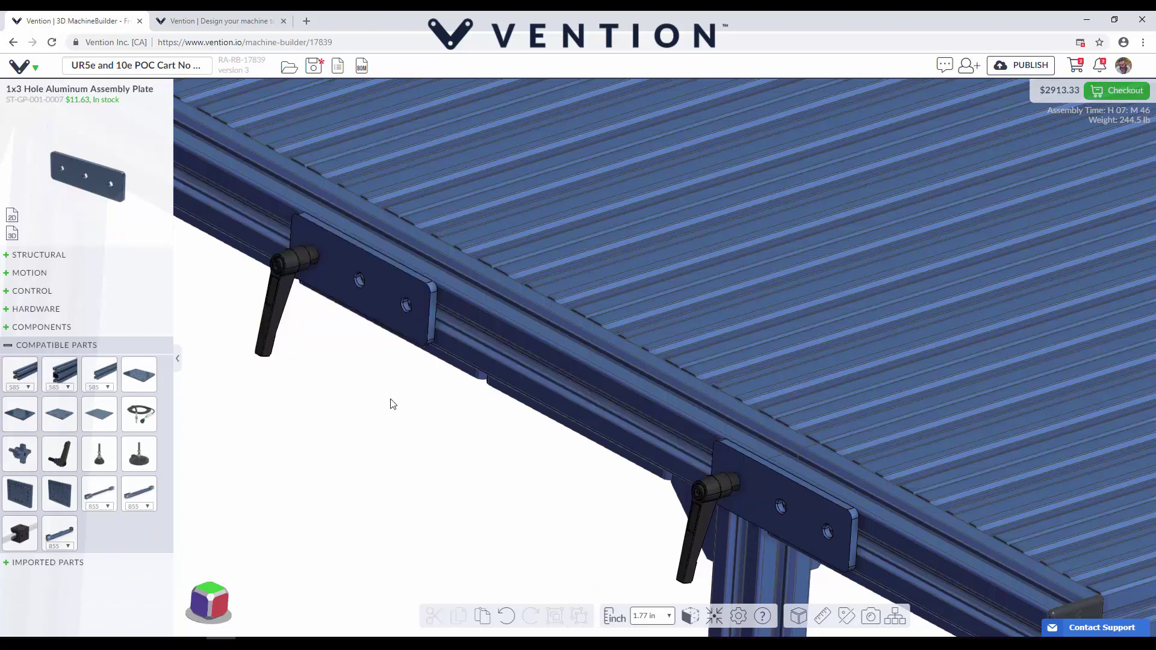
click(276, 327)
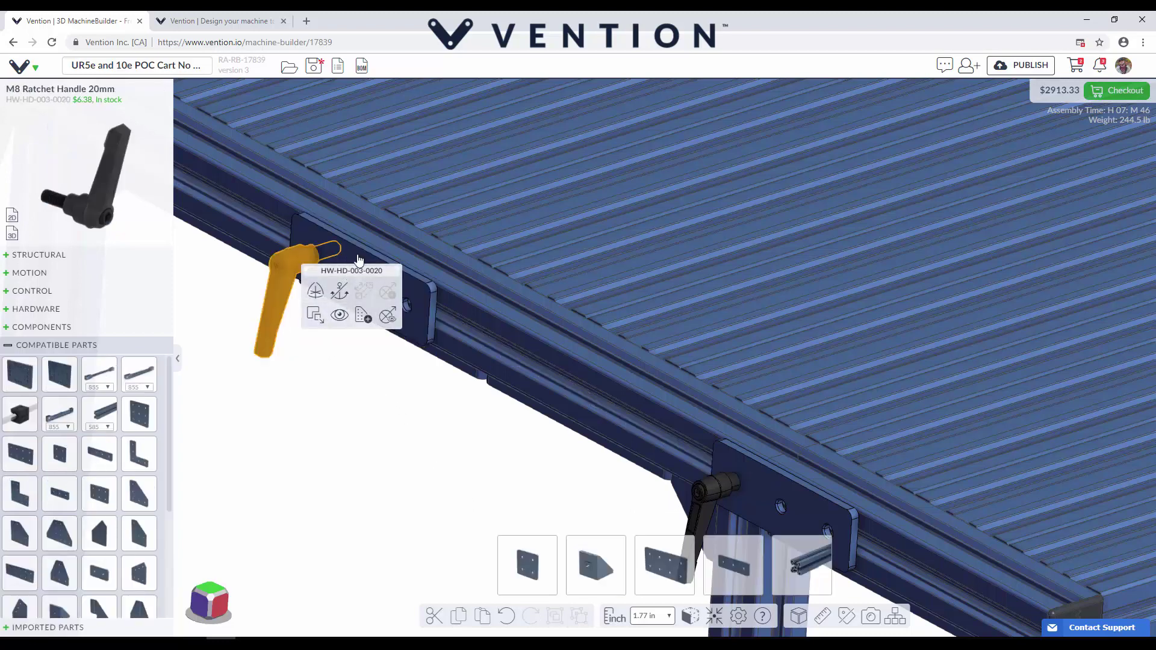
click(359, 260)
click(352, 341)
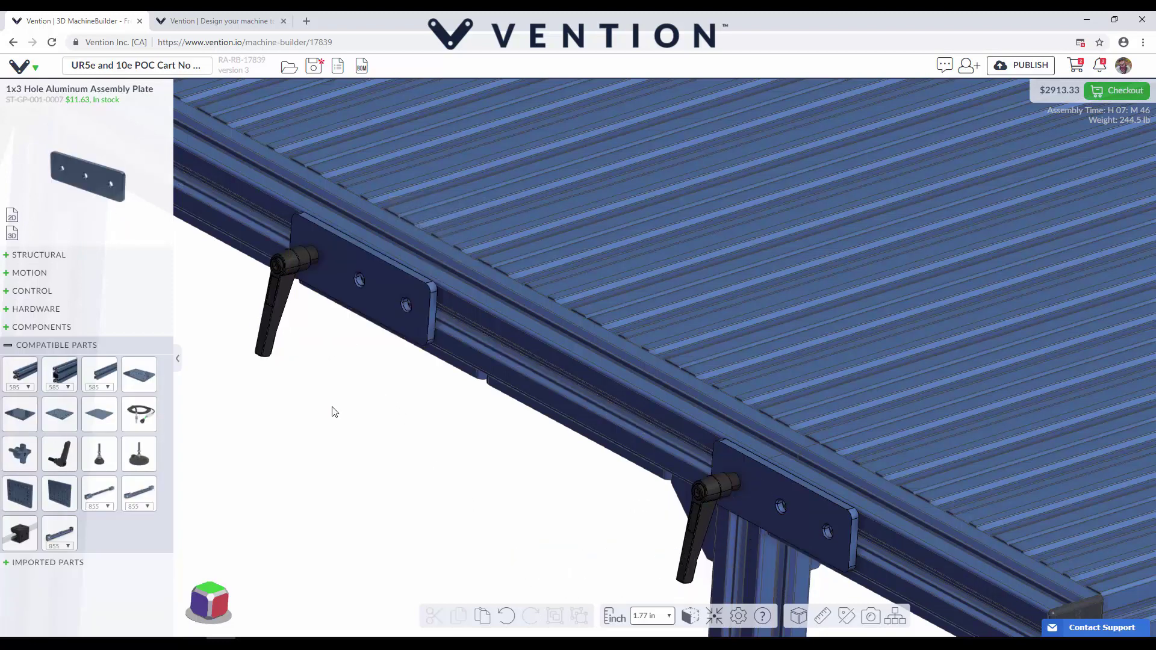
scroll(335, 412, down, 2)
scroll(333, 410, down, 3)
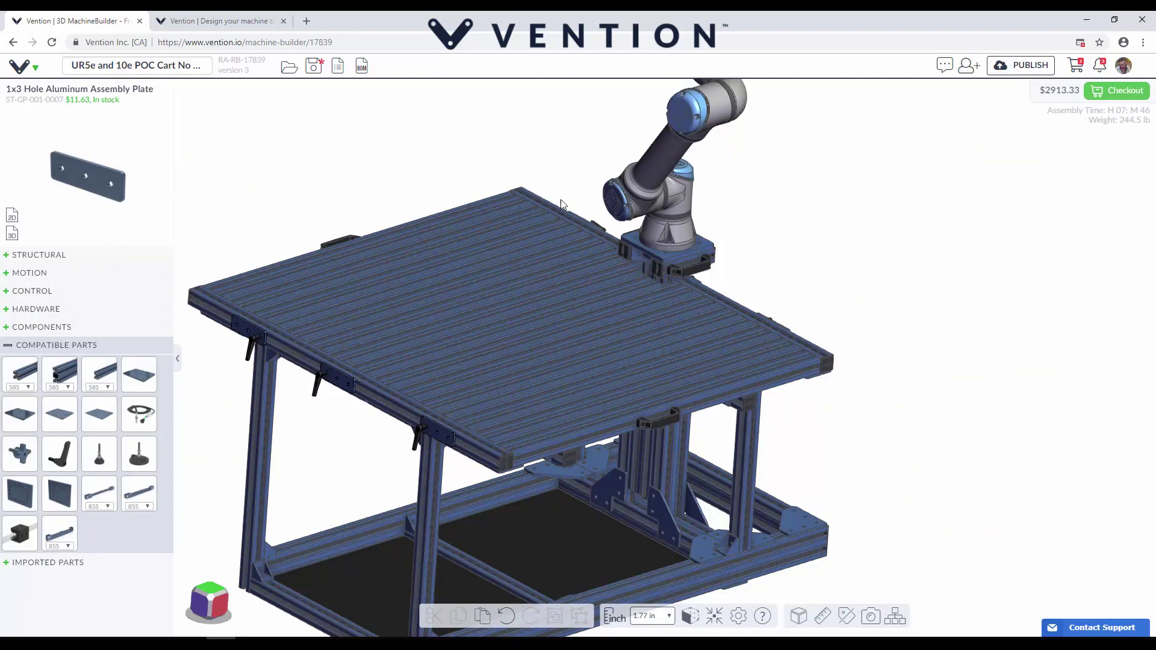
- Box-select the UR5e arm and its base plate and group them into one unit
right_drag(561, 200, 540, 358)
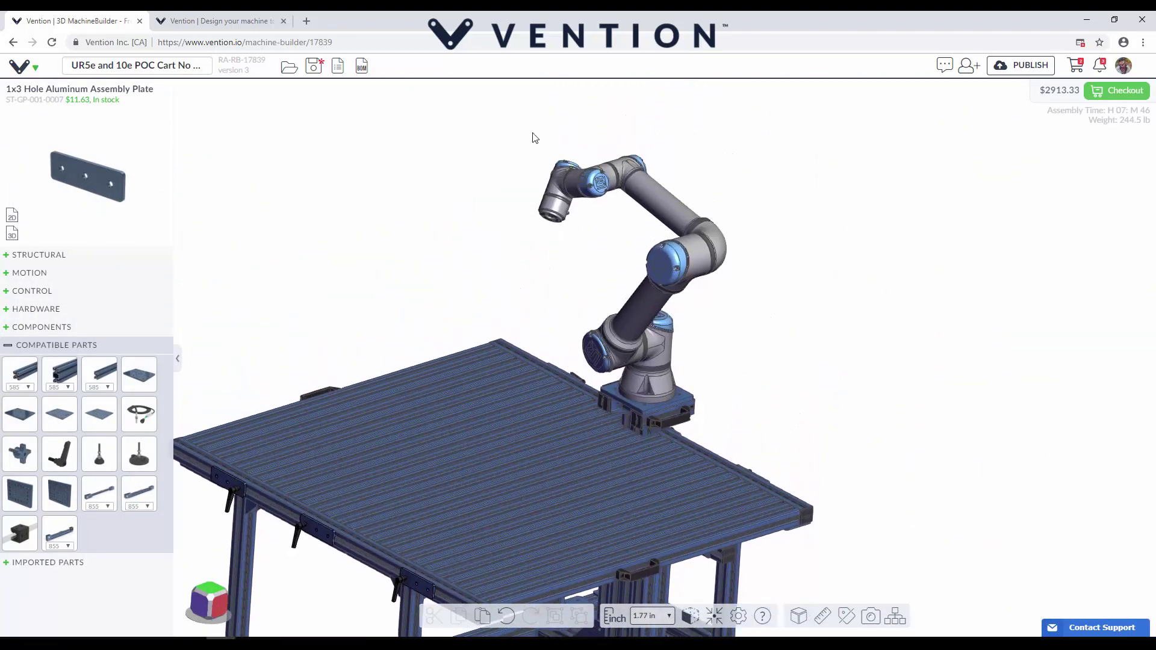
drag(527, 114, 802, 448)
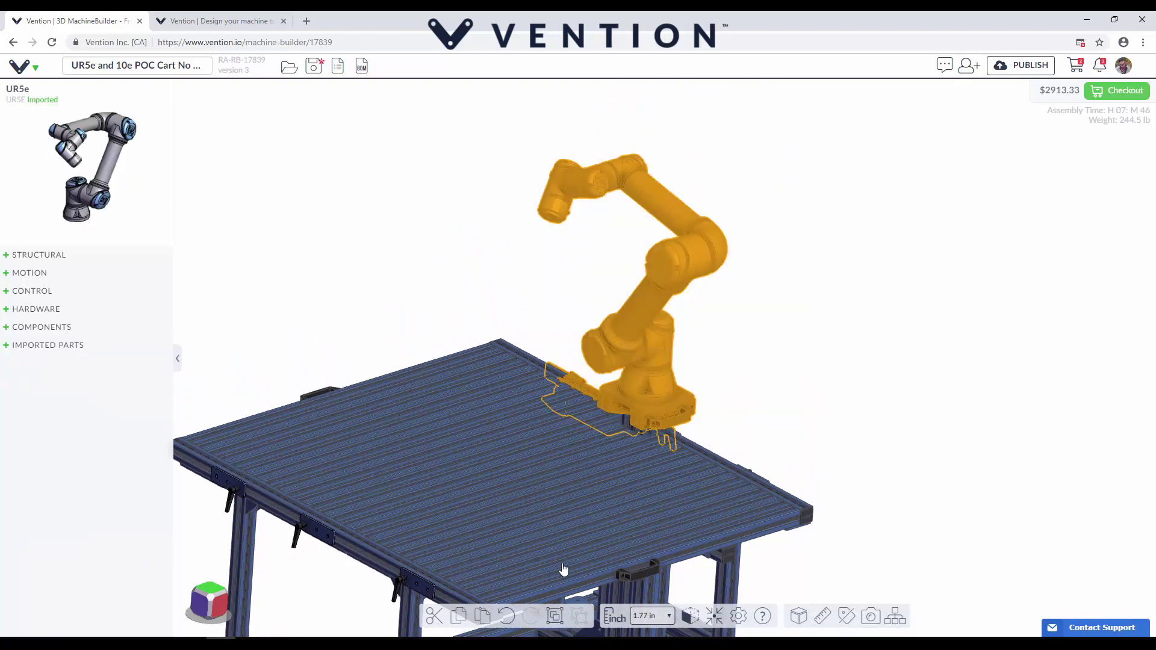
click(555, 617)
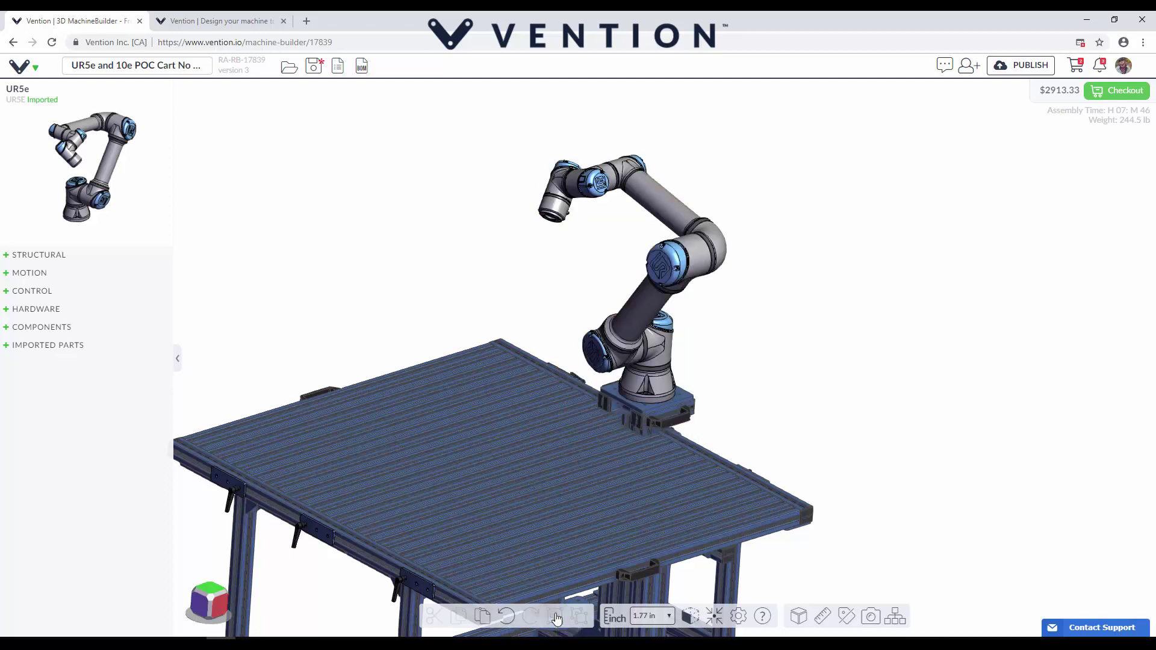
click(783, 355)
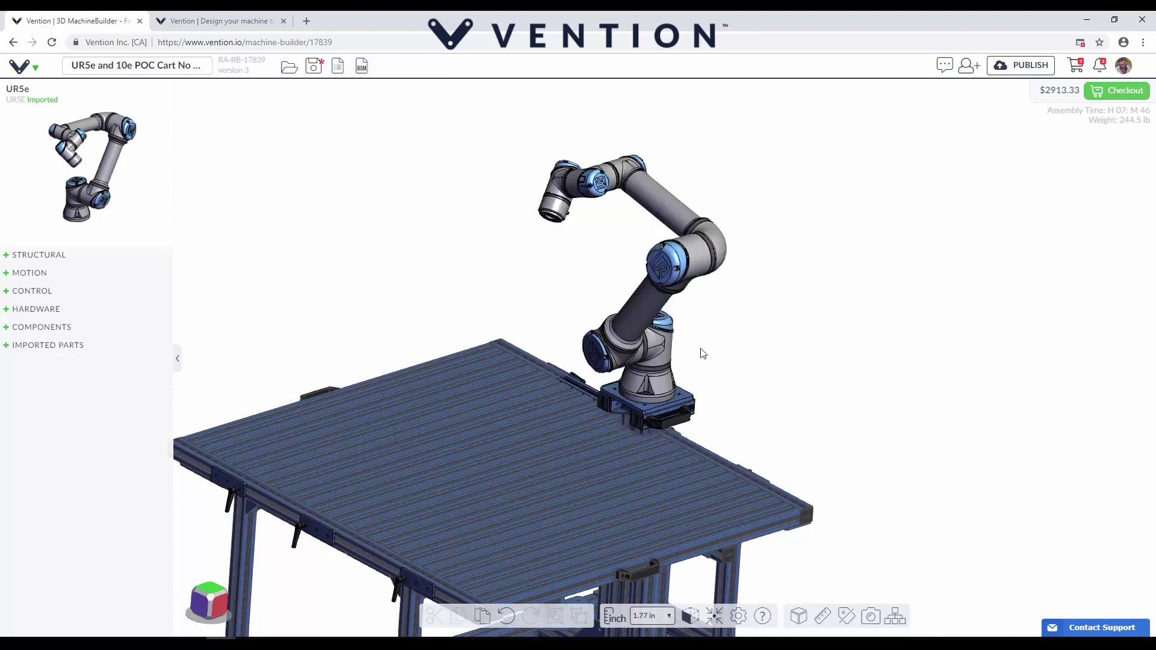
click(662, 363)
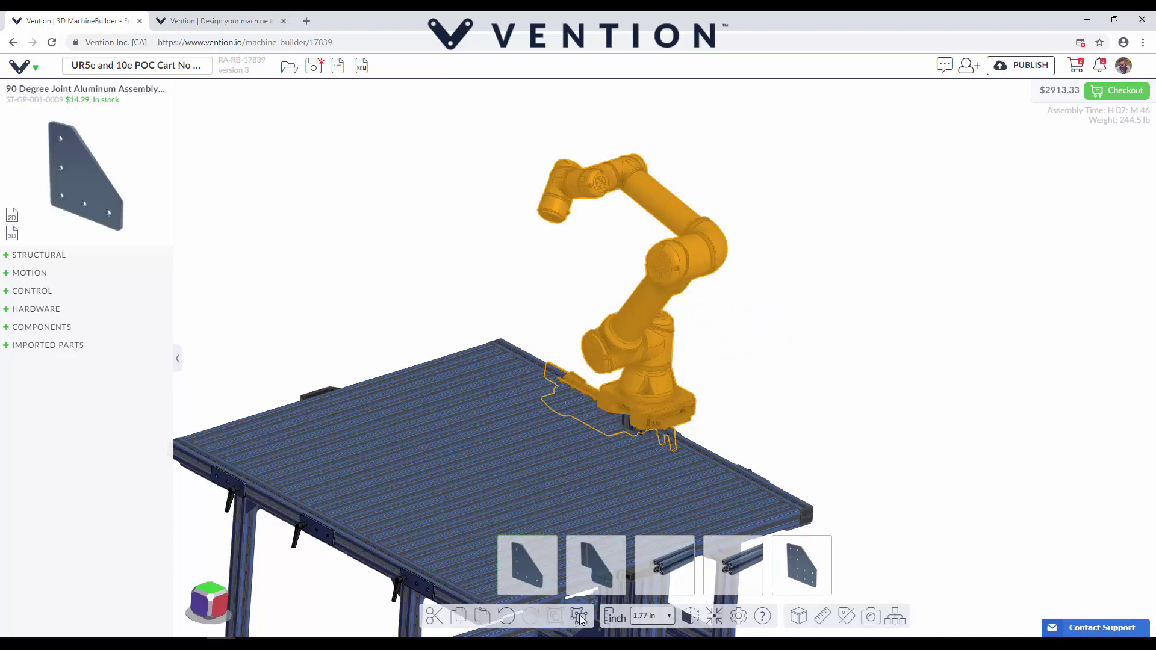
click(803, 332)
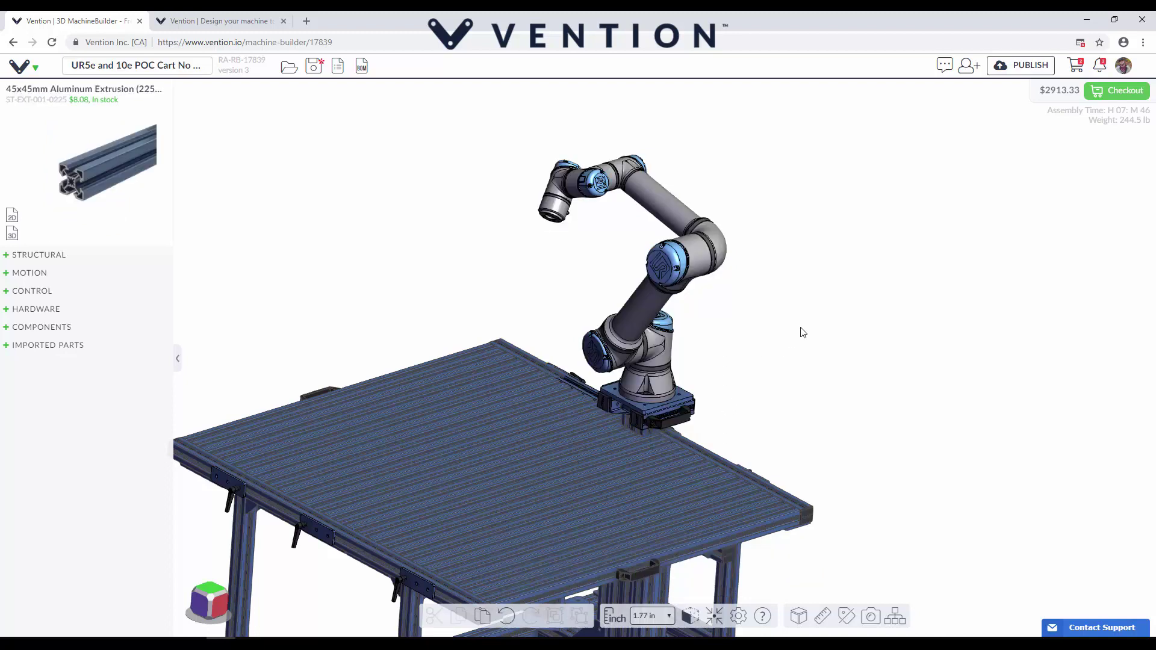
click(668, 377)
click(582, 620)
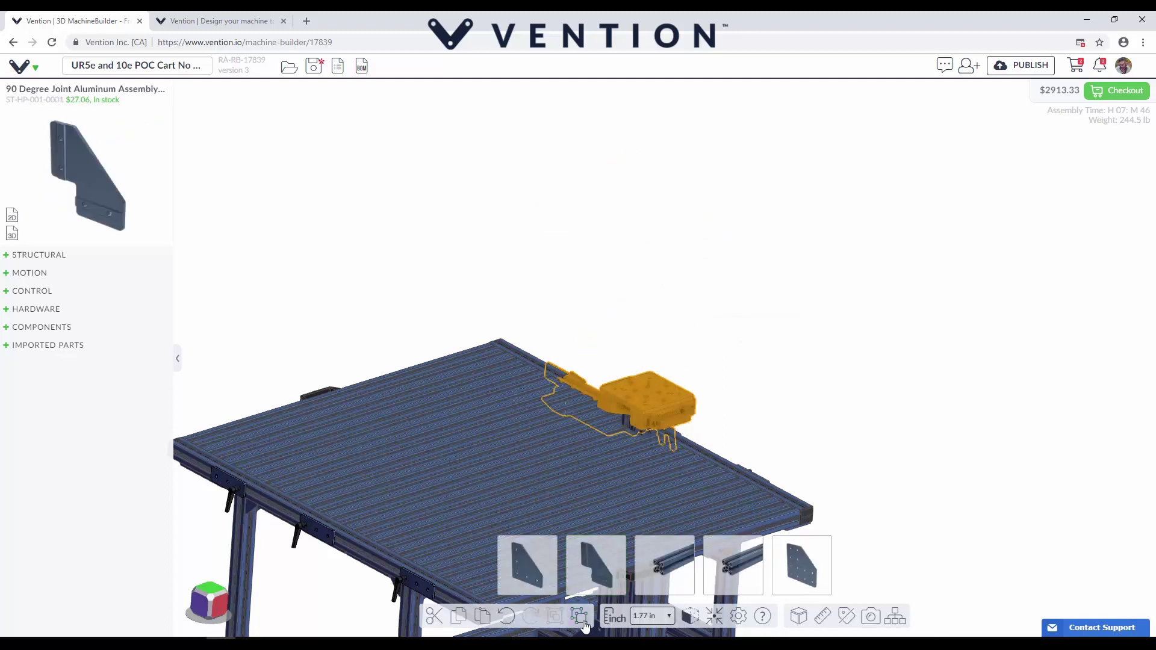
click(854, 346)
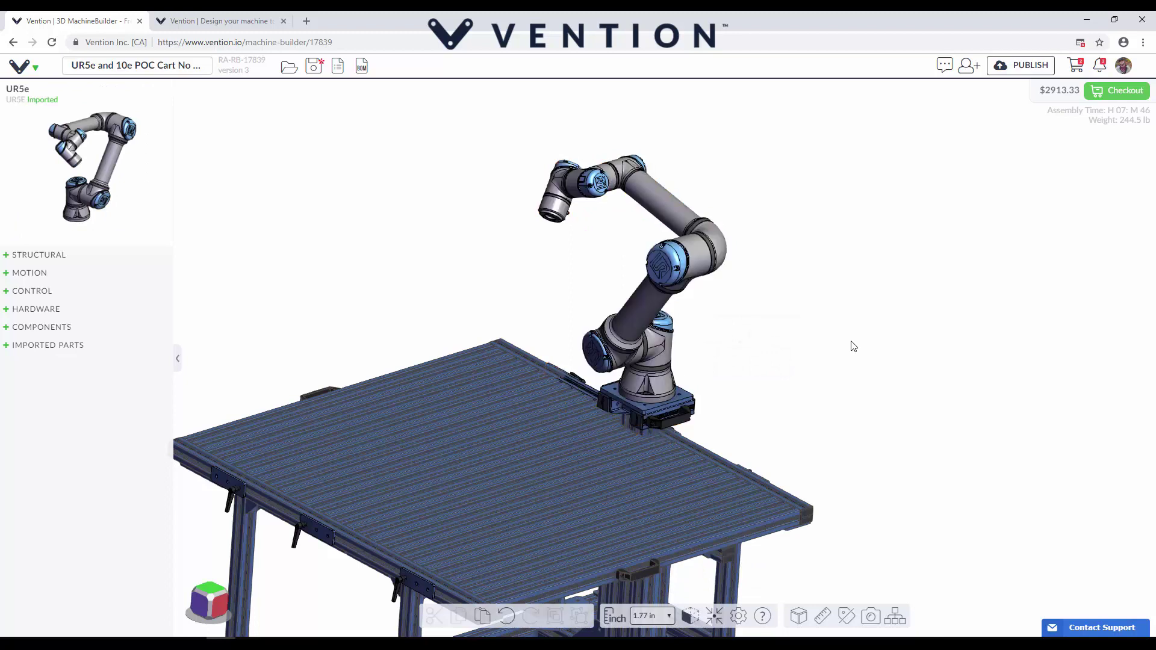
right_drag(782, 327, 872, 254)
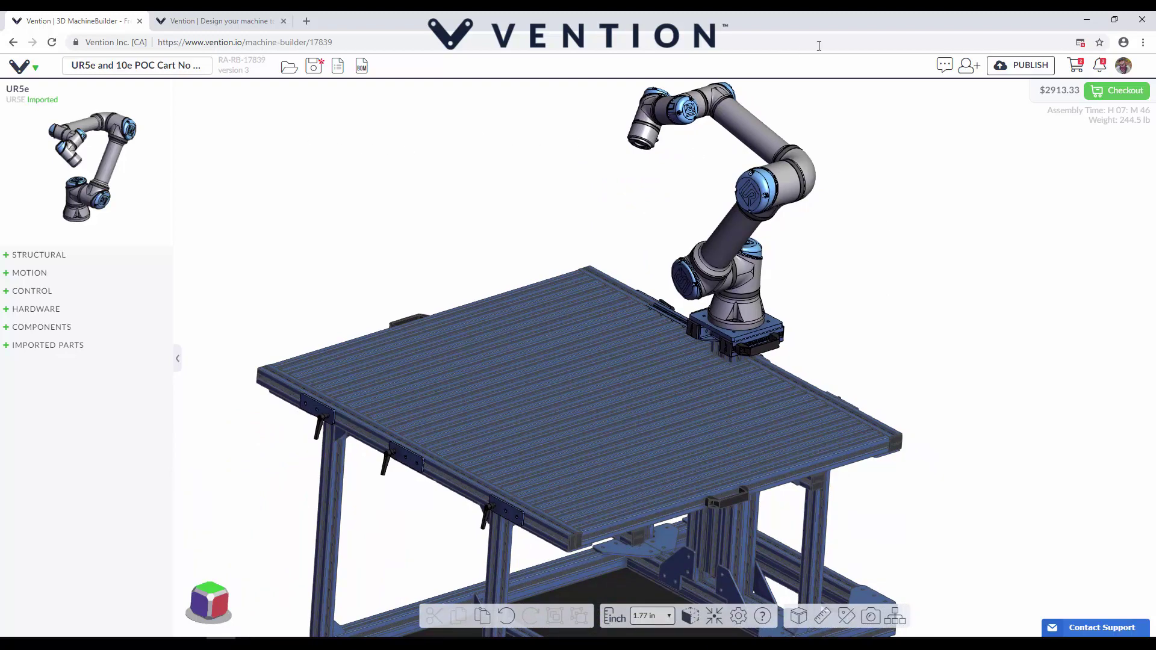
- Show the Comments panel and draft a new comment reading 'Why did you add this?'
click(943, 68)
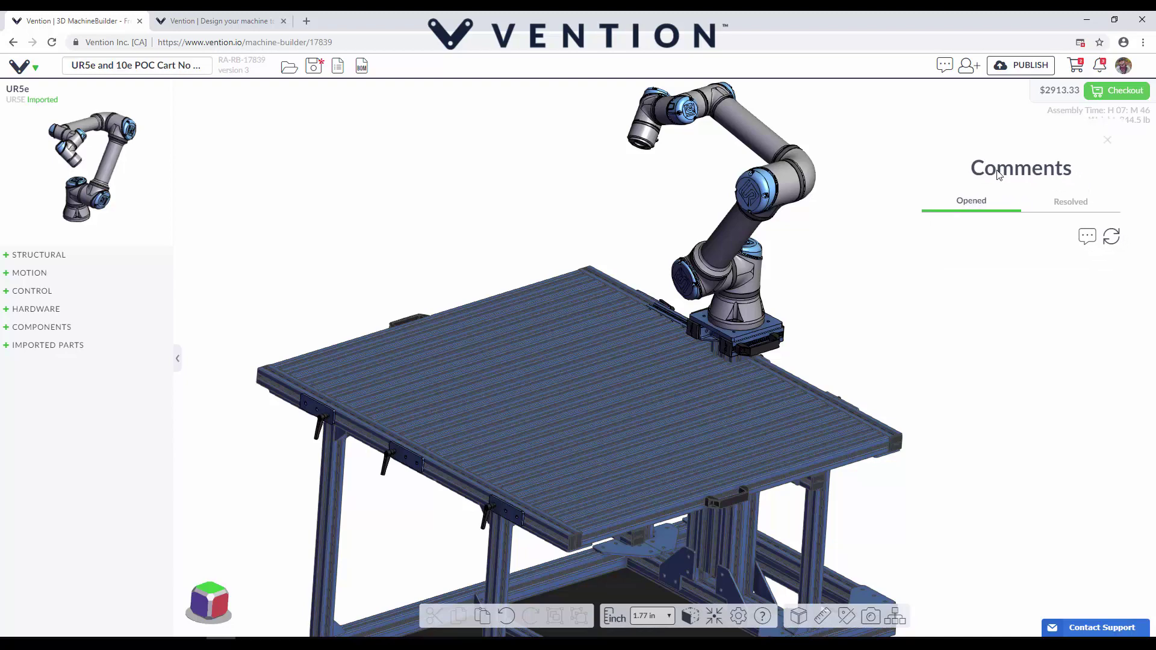
drag(1018, 198, 965, 172)
click(1050, 232)
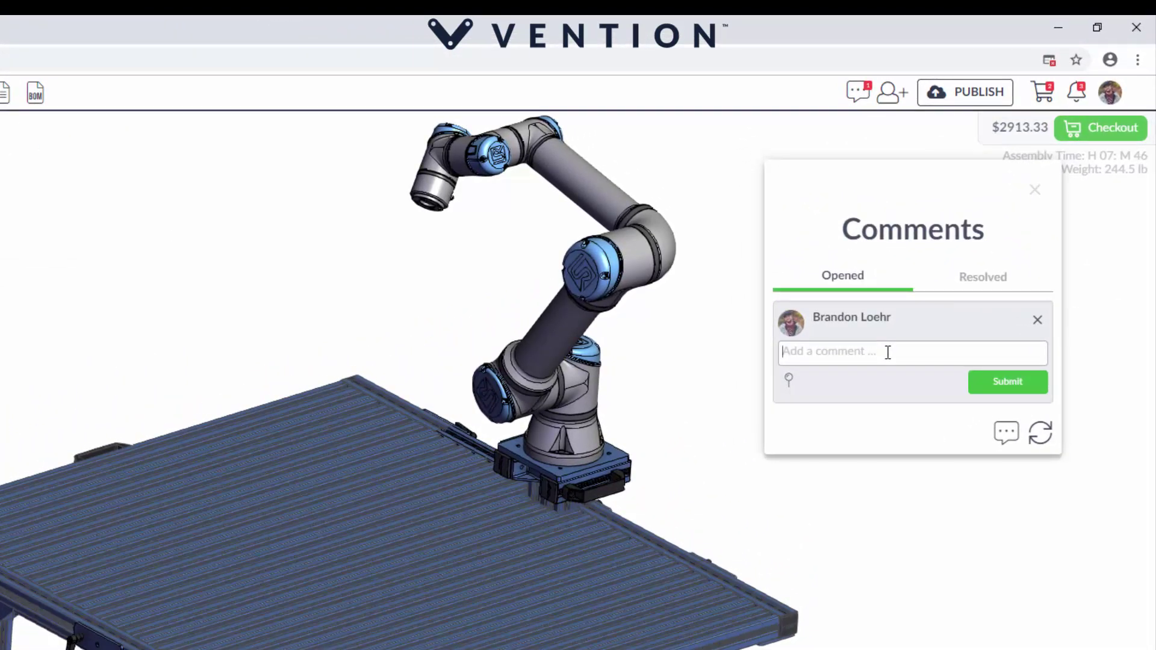
text(Why did you add this?)
drag(885, 349, 765, 342)
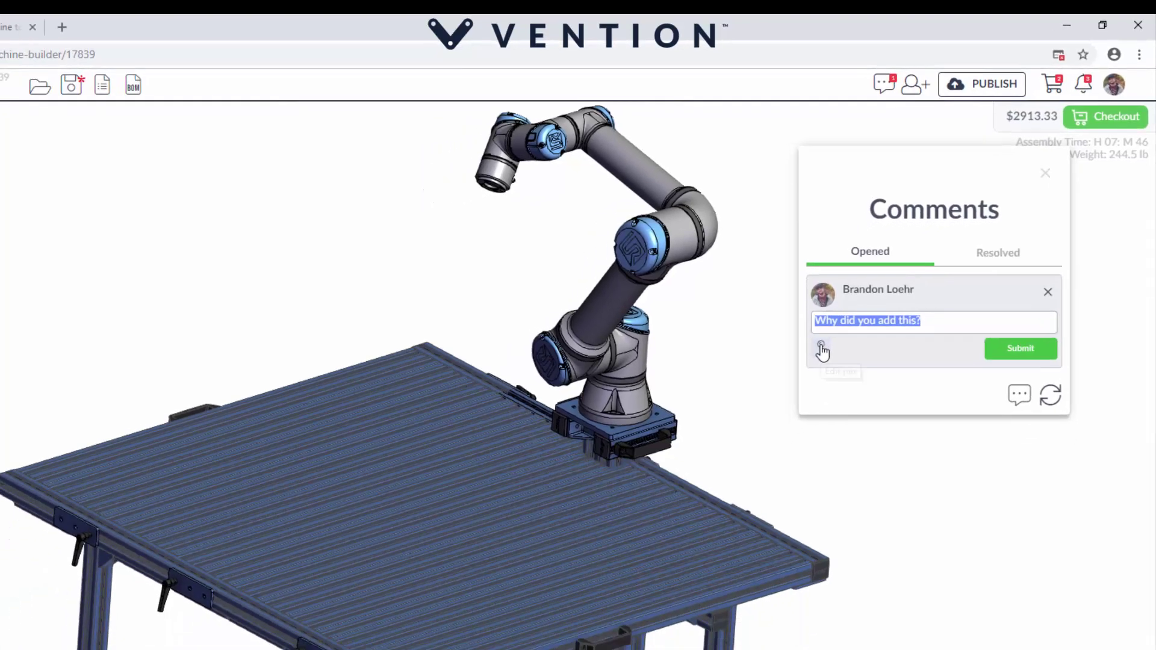
- Pin the 'Why did you add this?' comment to the clamp plate and submit it
click(822, 348)
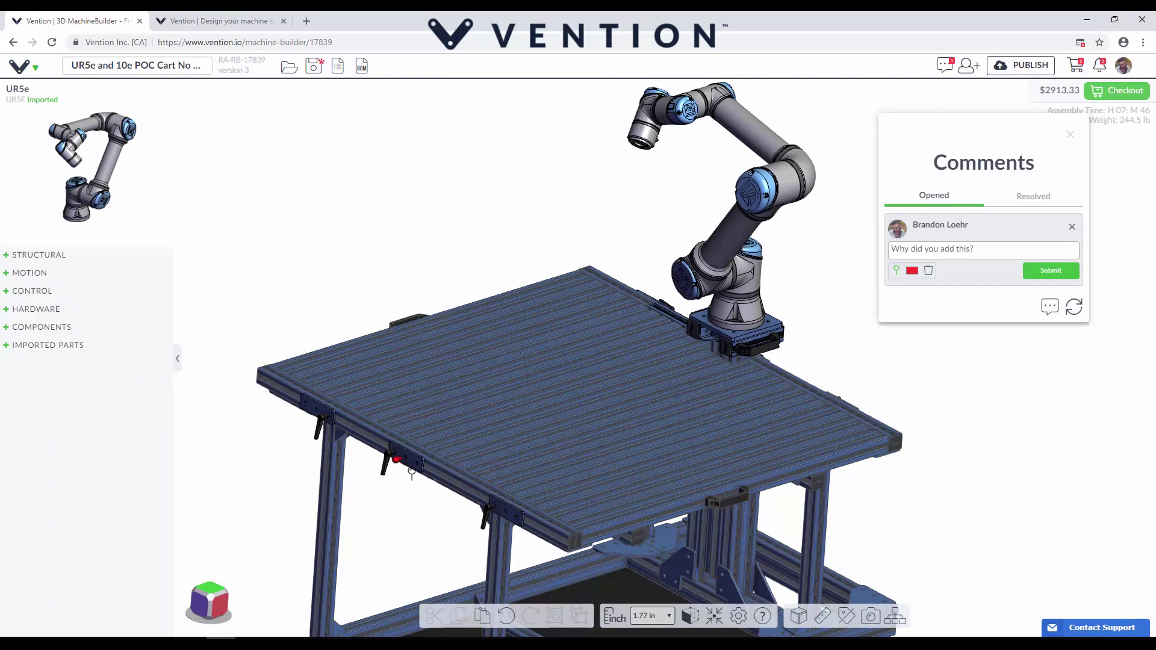
scroll(412, 473, up, 3)
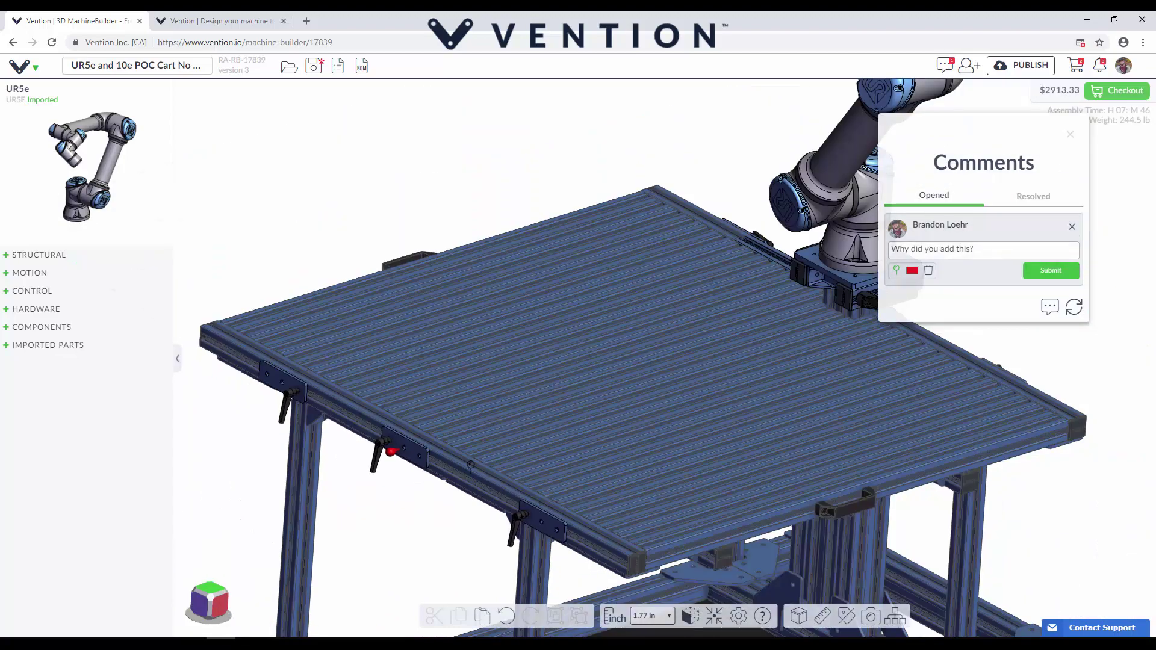
click(1049, 272)
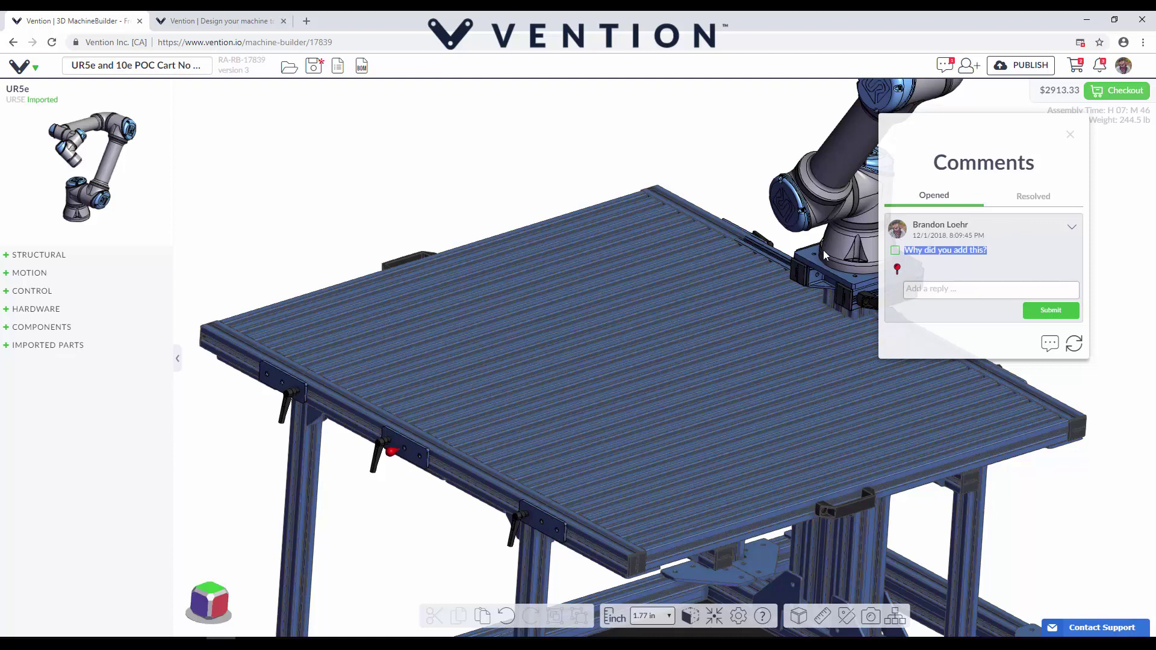
right_drag(822, 254, 649, 295)
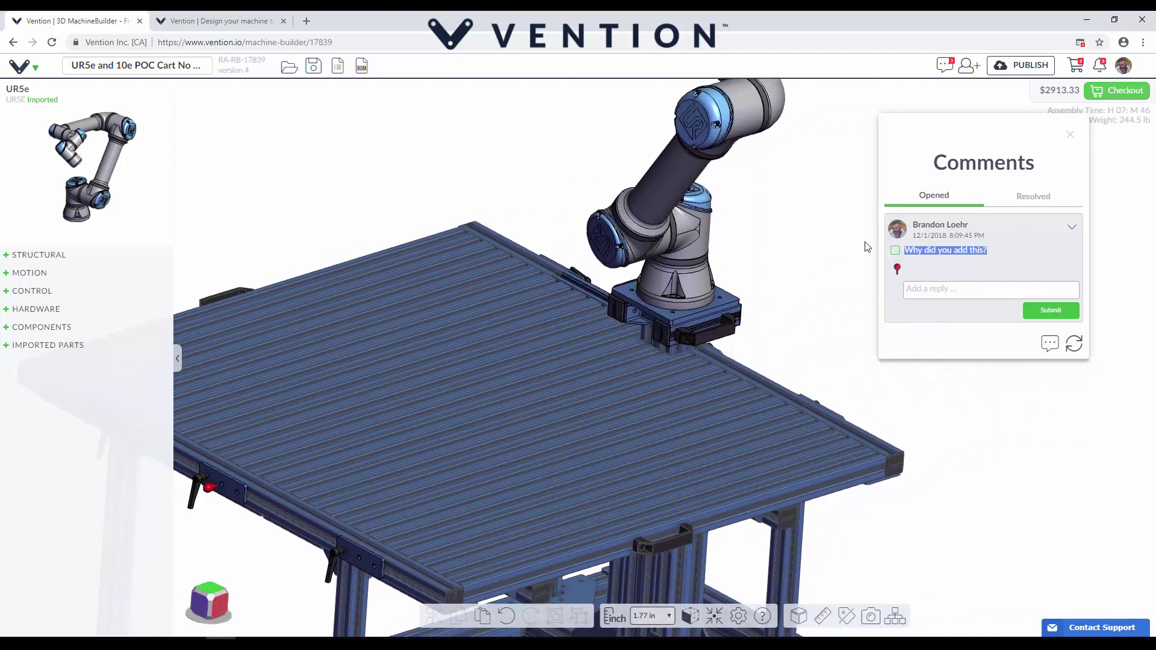